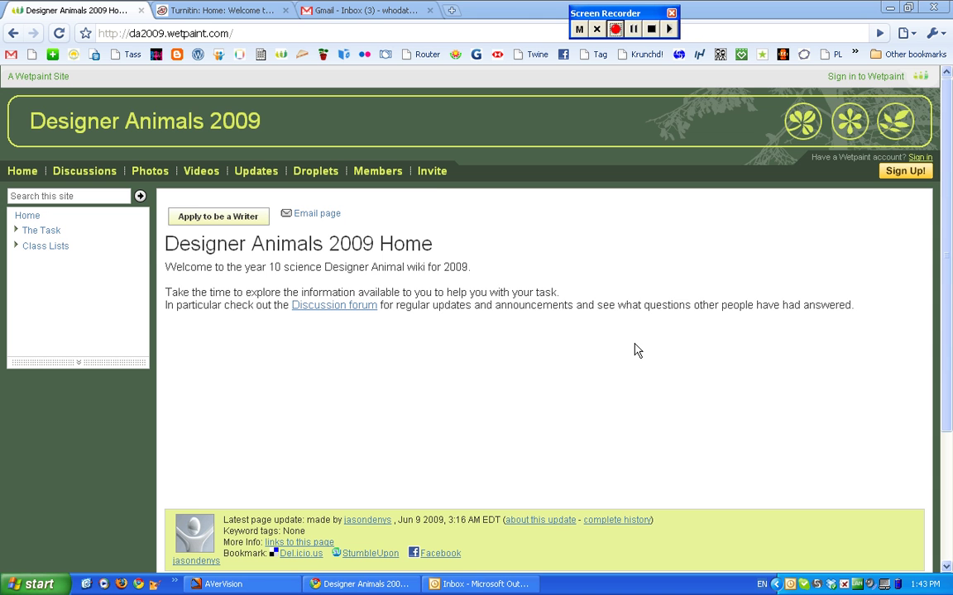
Step: Bring the Turnitin login page to the front, beside the class wiki
{"action": "left_click", "coordinate": [208, 13]}
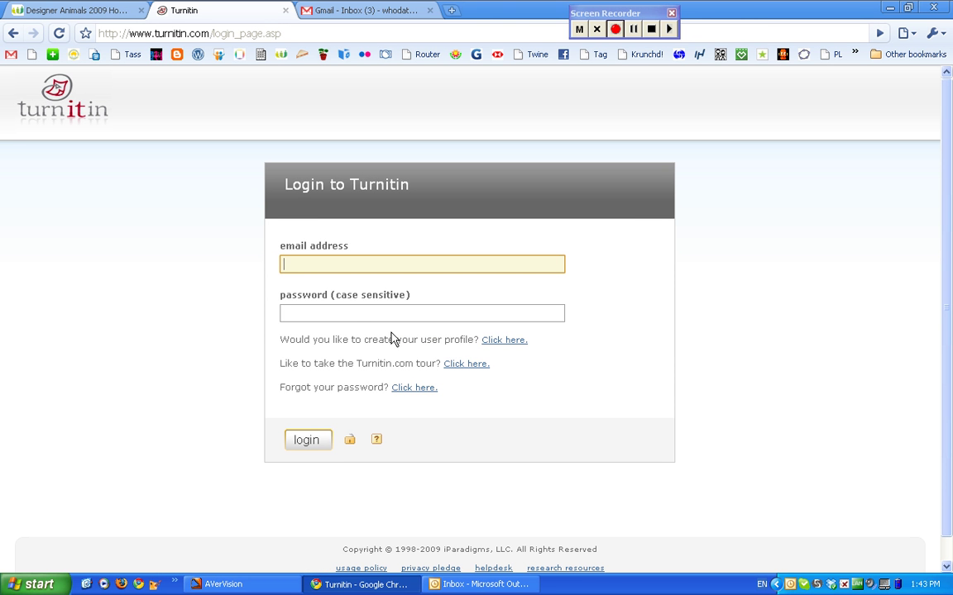
Step: Begin a new Turnitin user profile and choose the student sign-up option
{"action": "left_click", "coordinate": [499, 346]}
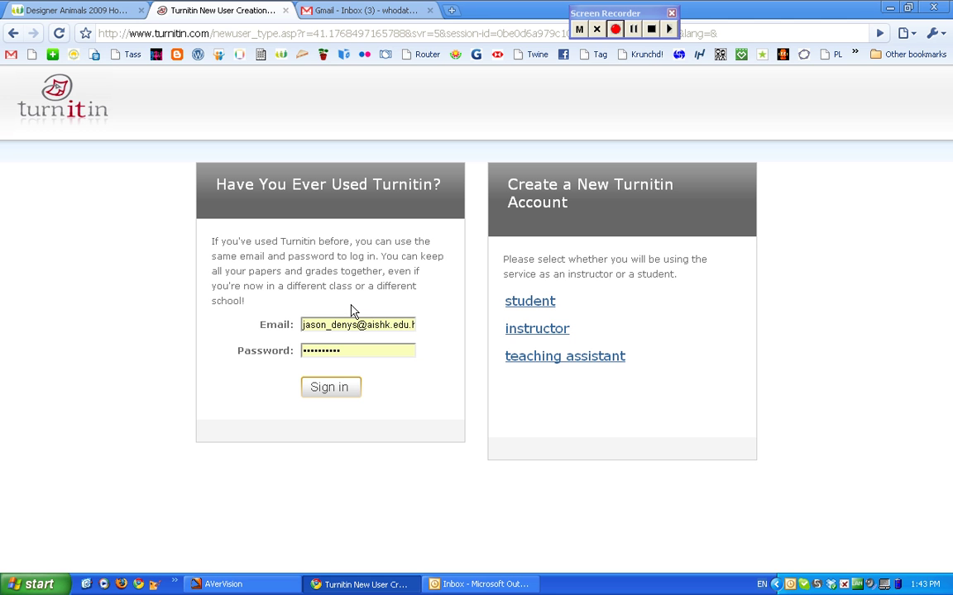
{"action": "left_click", "coordinate": [530, 302]}
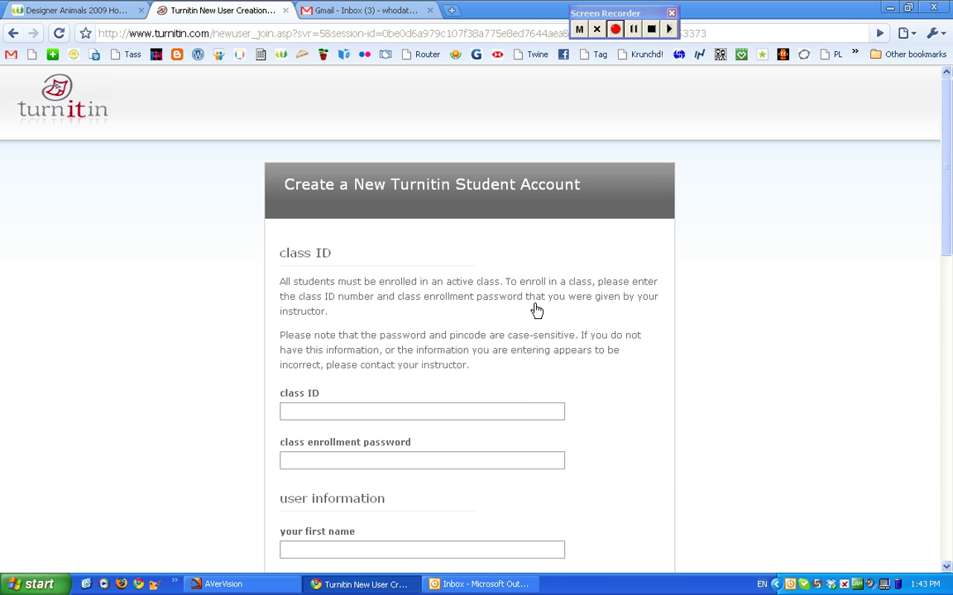
{"action": "scroll", "coordinate": [534, 310], "scroll_direction": "down", "scroll_amount": 1}
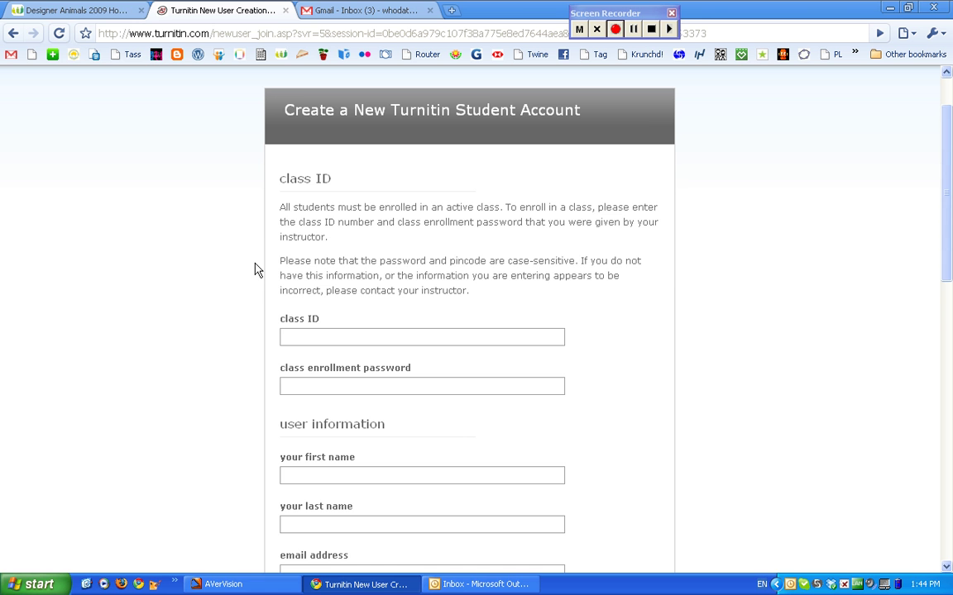
{"action": "left_click", "coordinate": [65, 14]}
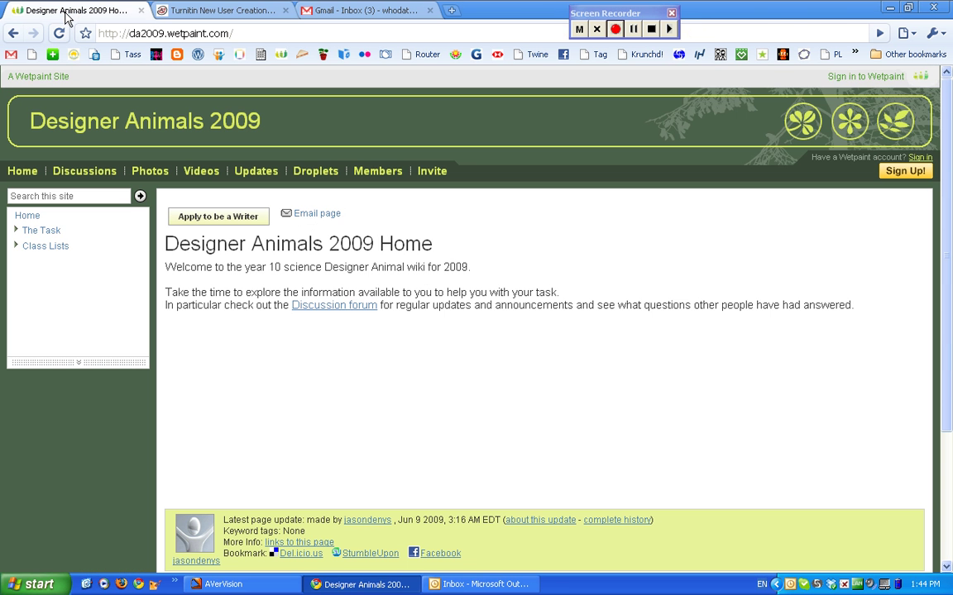
{"action": "left_click", "coordinate": [14, 232]}
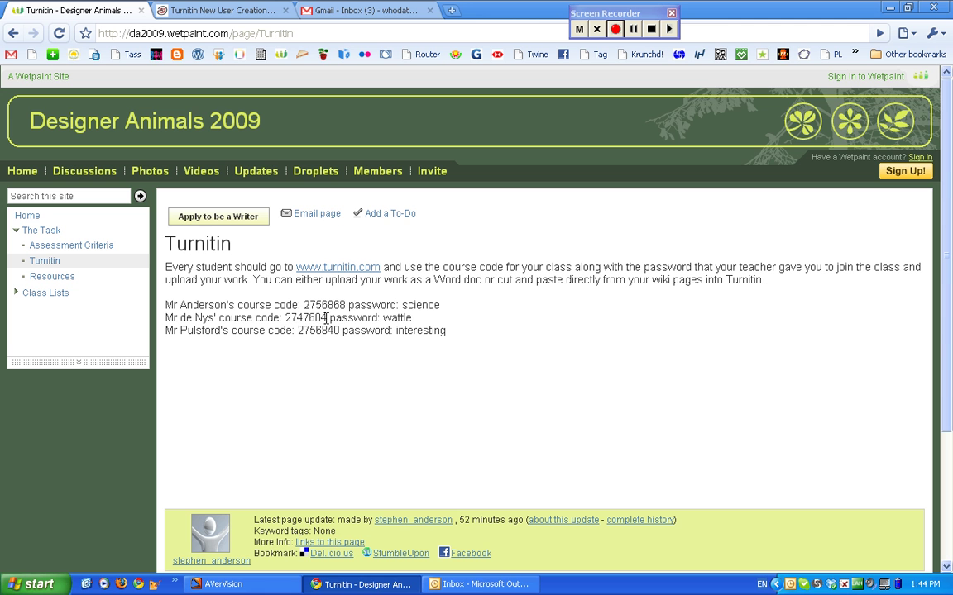
{"action": "left_click_drag", "start_coordinate": [326, 318], "coordinate": [286, 319]}
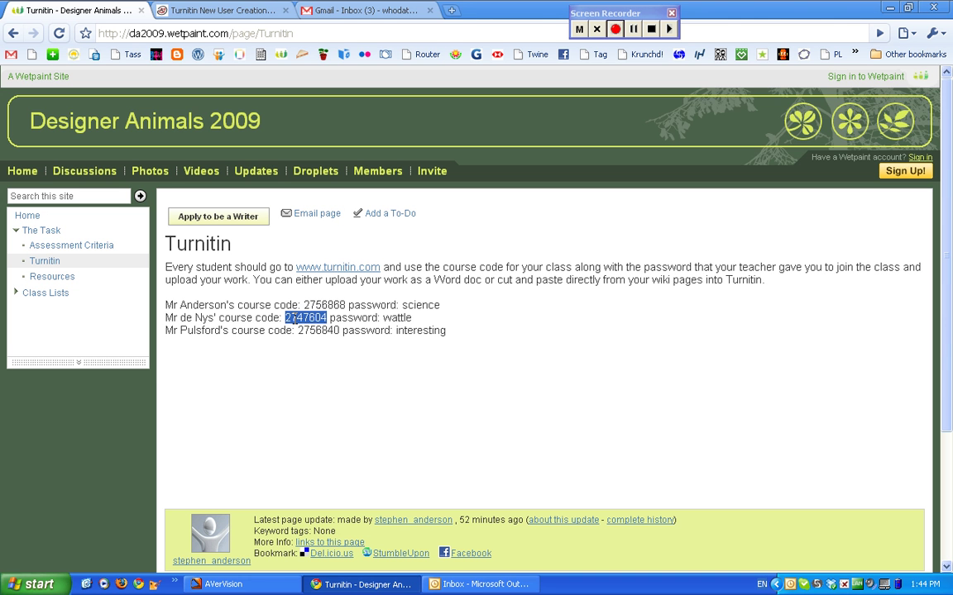
{"action": "right_click", "coordinate": [296, 319]}
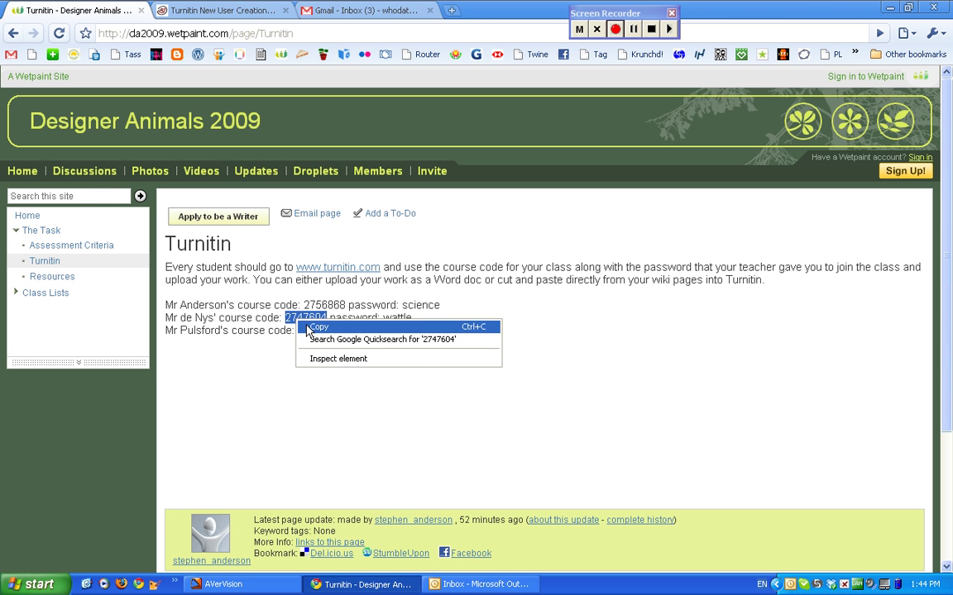
{"action": "left_click", "coordinate": [318, 324]}
{"action": "left_click", "coordinate": [228, 12]}
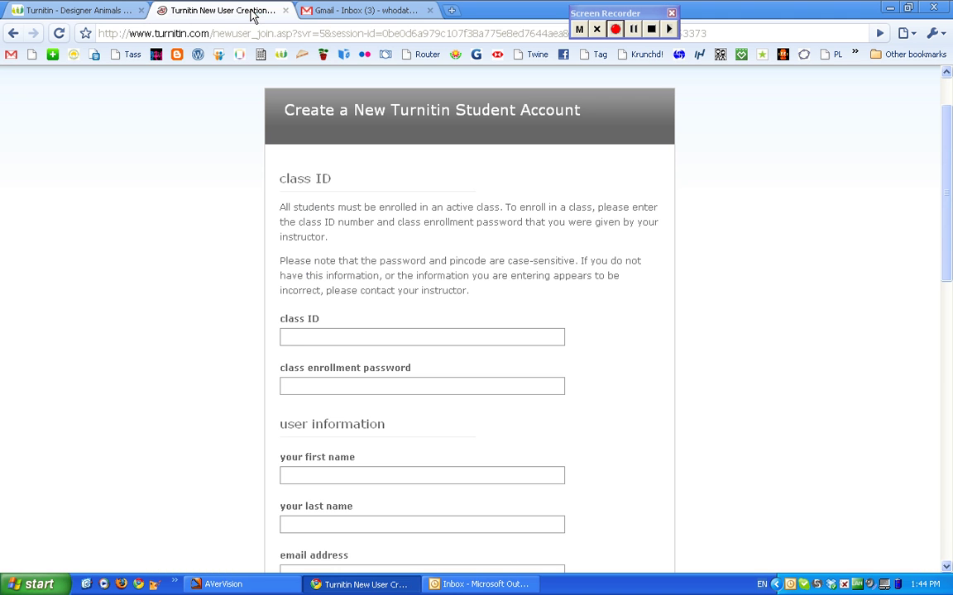
{"action": "left_click", "coordinate": [292, 338]}
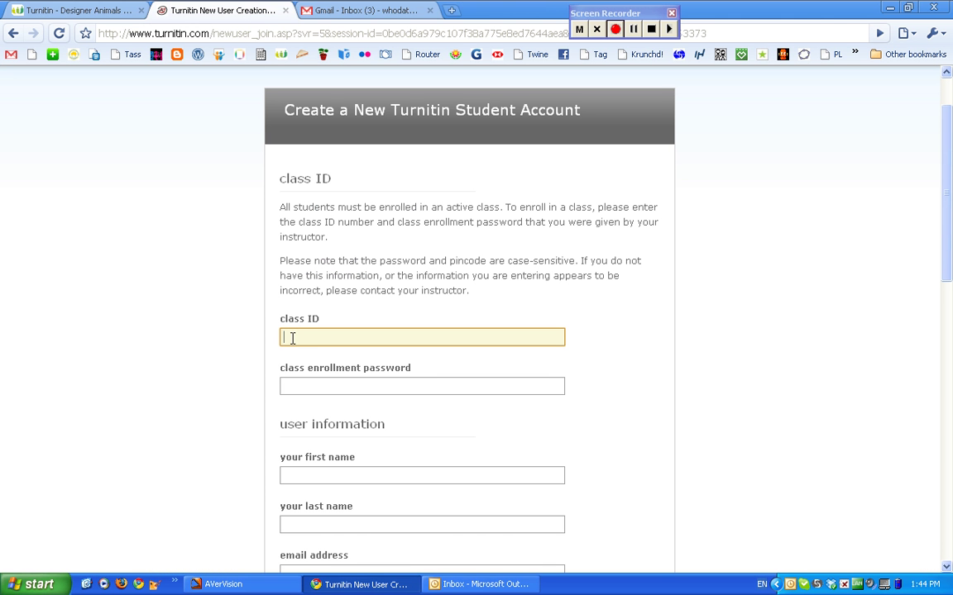
{"action": "left_click", "coordinate": [109, 11]}
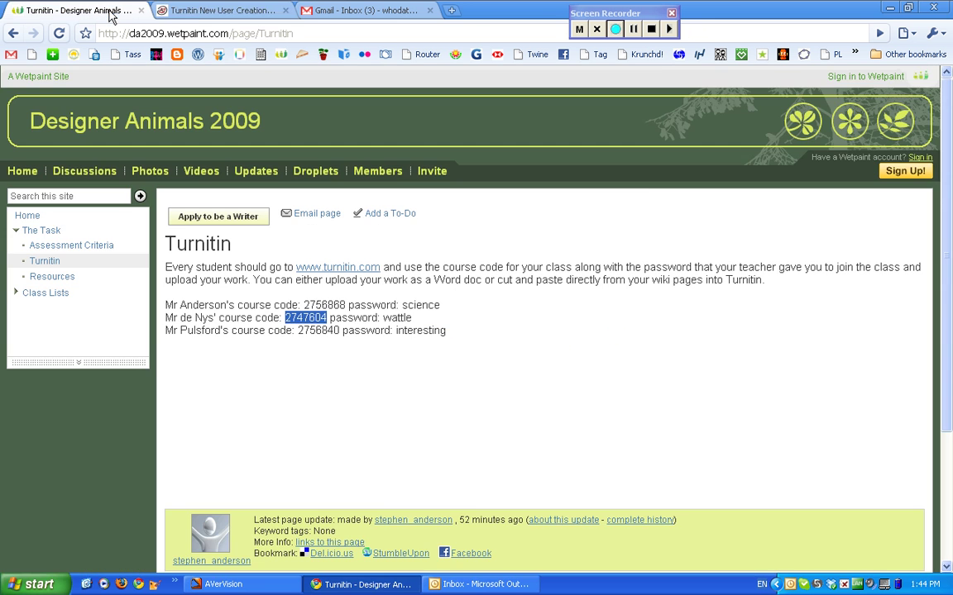
{"action": "left_click", "coordinate": [196, 12]}
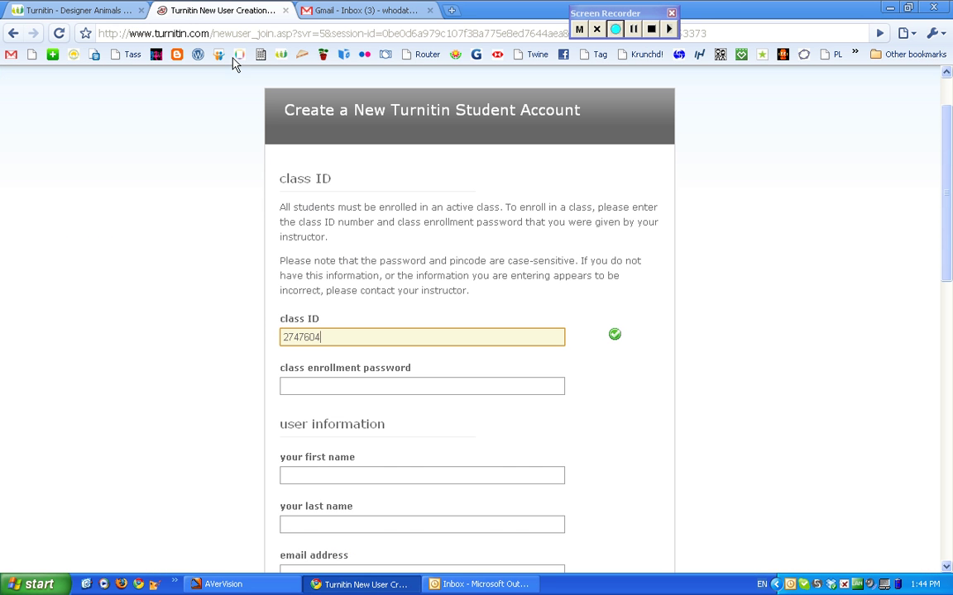
{"action": "left_click", "coordinate": [375, 384]}
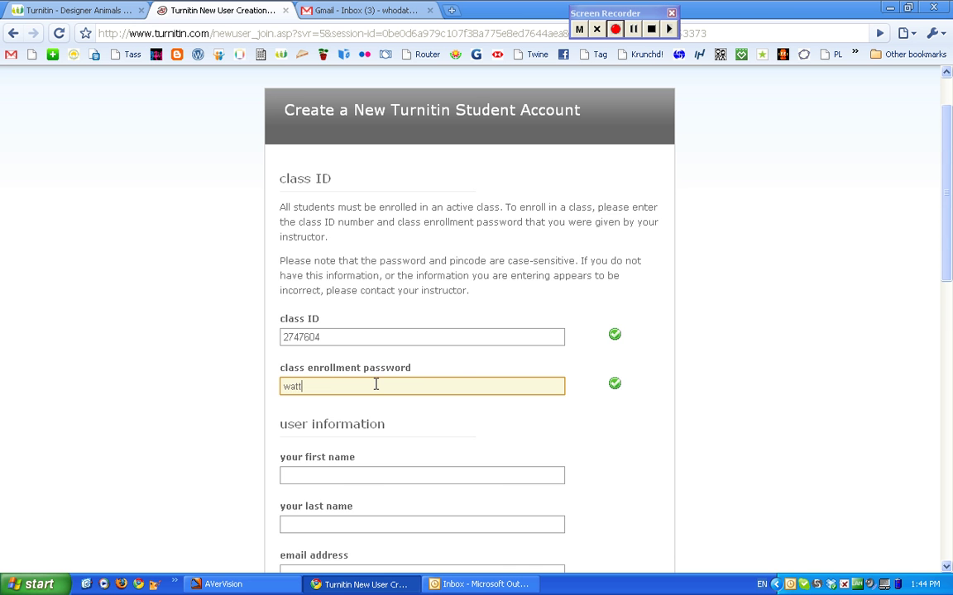
{"action": "scroll", "coordinate": [347, 458], "scroll_direction": "down", "scroll_amount": 2}
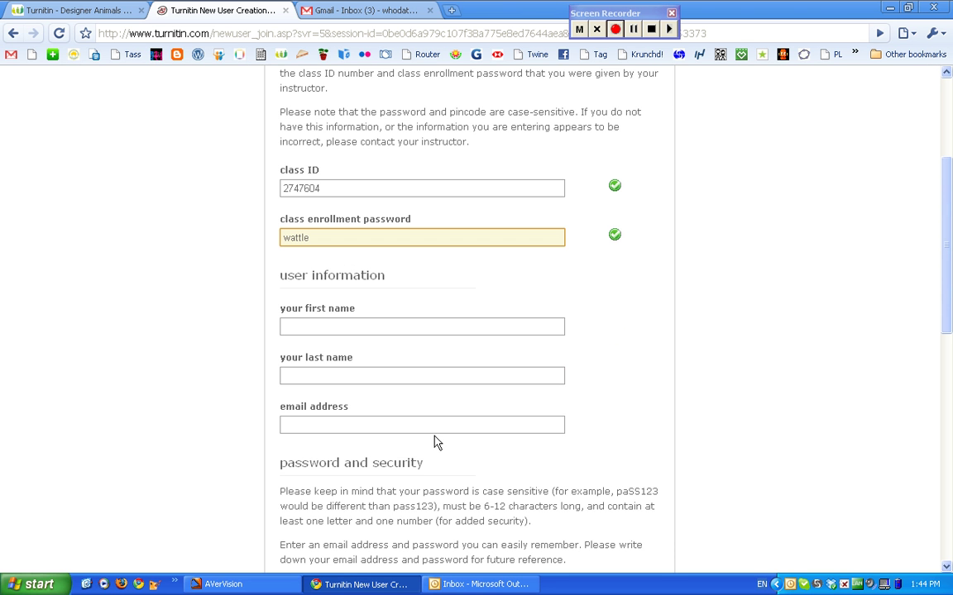
{"action": "left_click", "coordinate": [348, 326]}
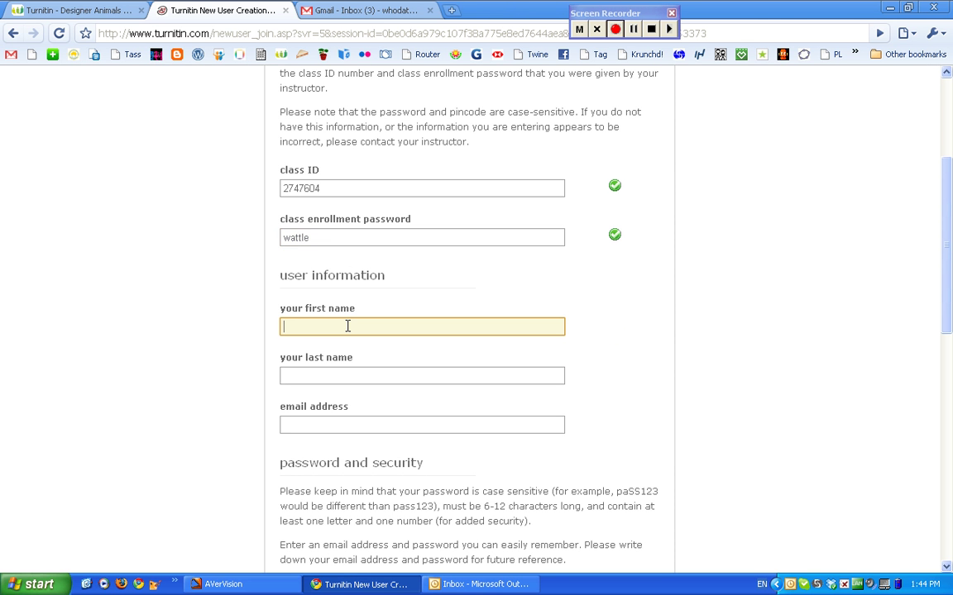
{"action": "type", "text": "Who"}
{"action": "key", "text": "Tab"}
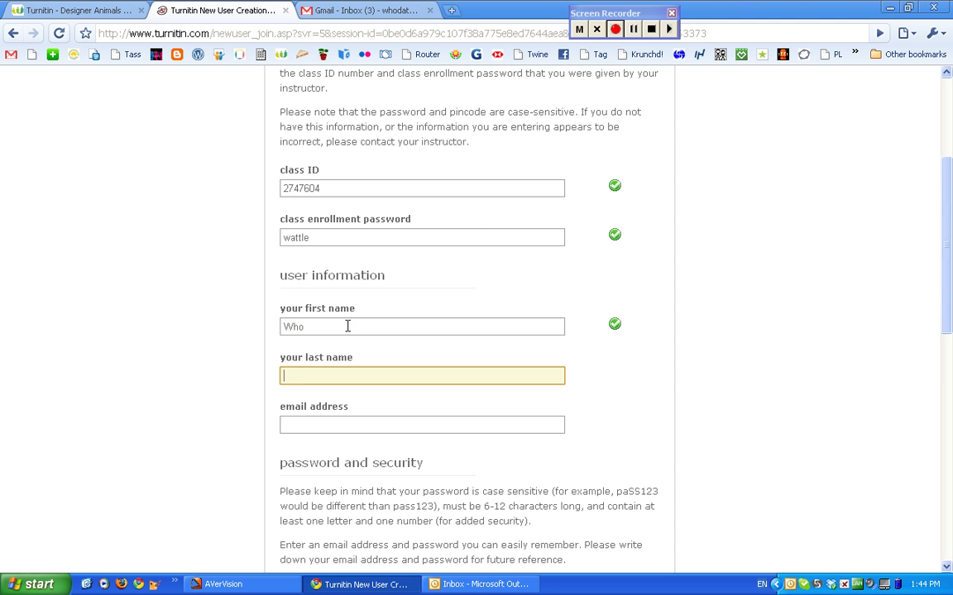
{"action": "type", "text": "datninj"}
{"action": "type", "text": "a"}
{"action": "left_click", "coordinate": [339, 426]}
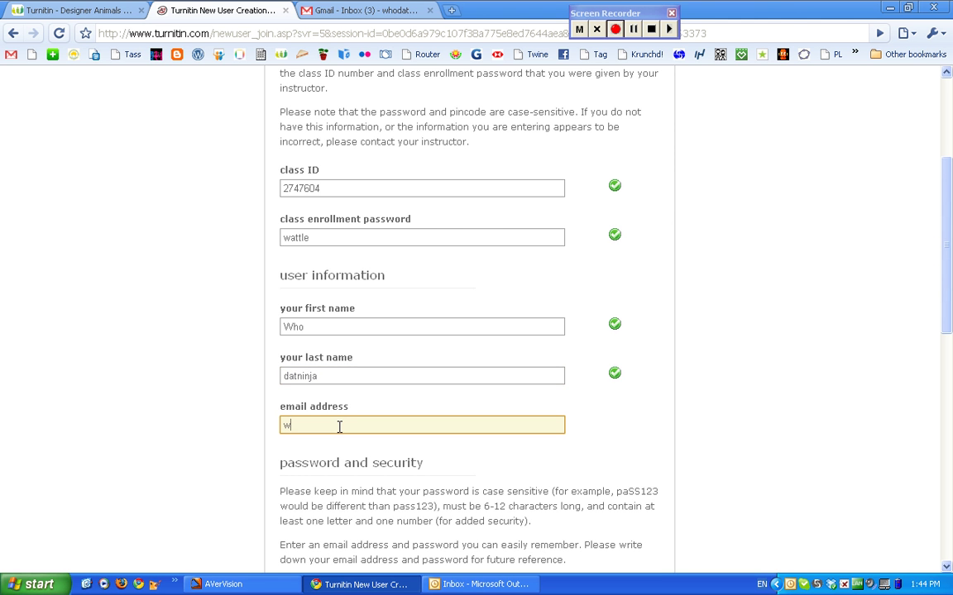
{"action": "scroll", "coordinate": [722, 387], "scroll_direction": "down", "scroll_amount": 1}
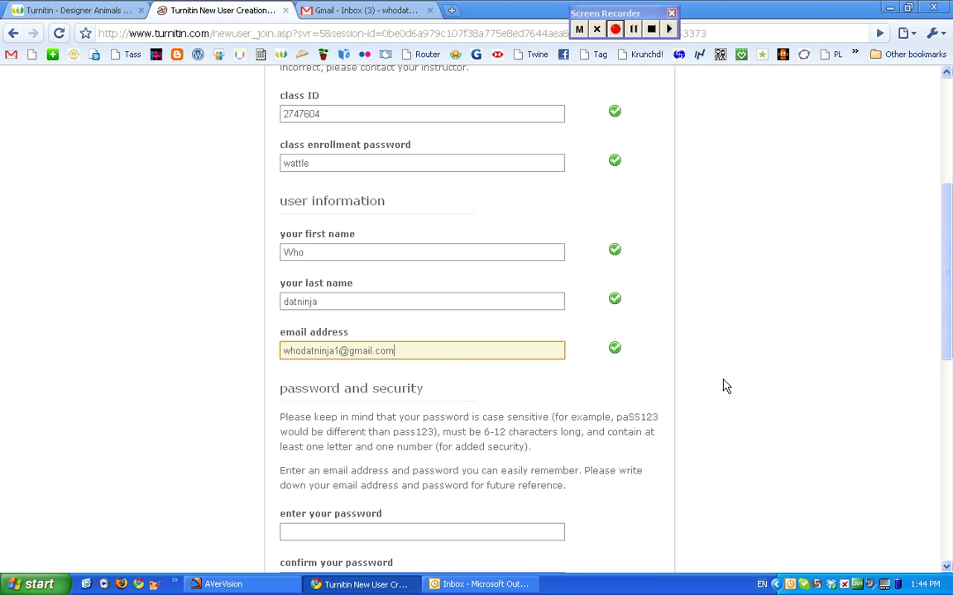
{"action": "scroll", "coordinate": [721, 386], "scroll_direction": "down", "scroll_amount": 2}
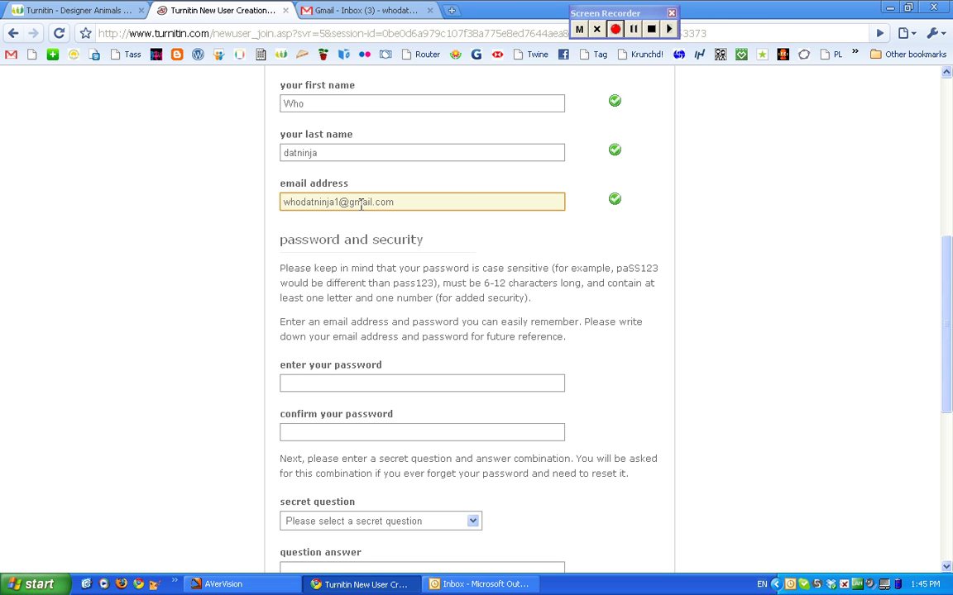
Step: Enter the account password in both the password and confirm-password fields
{"action": "left_click", "coordinate": [305, 384]}
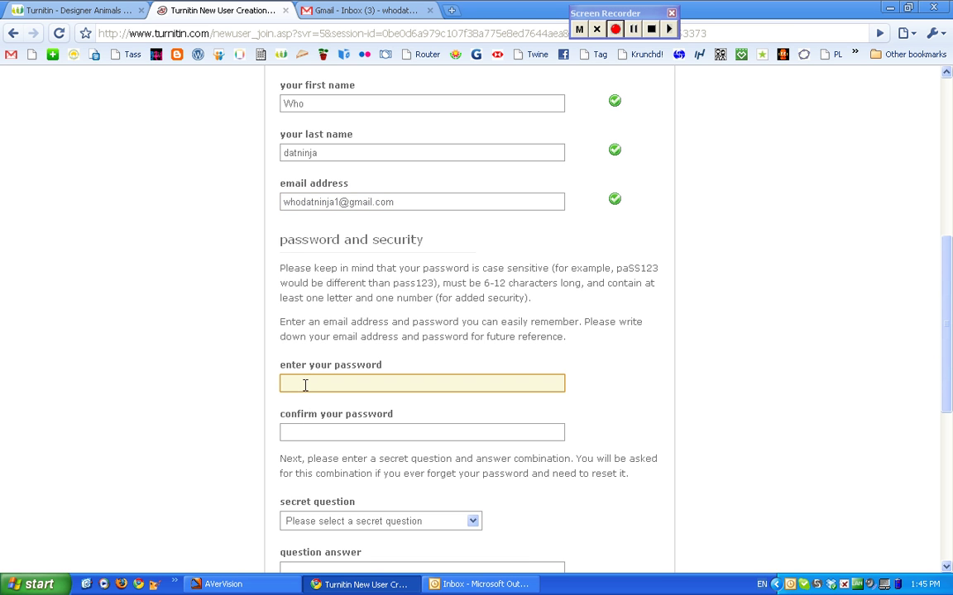
{"action": "type", "text": "•••"}
{"action": "type", "text": "••••"}
{"action": "left_click", "coordinate": [306, 431]}
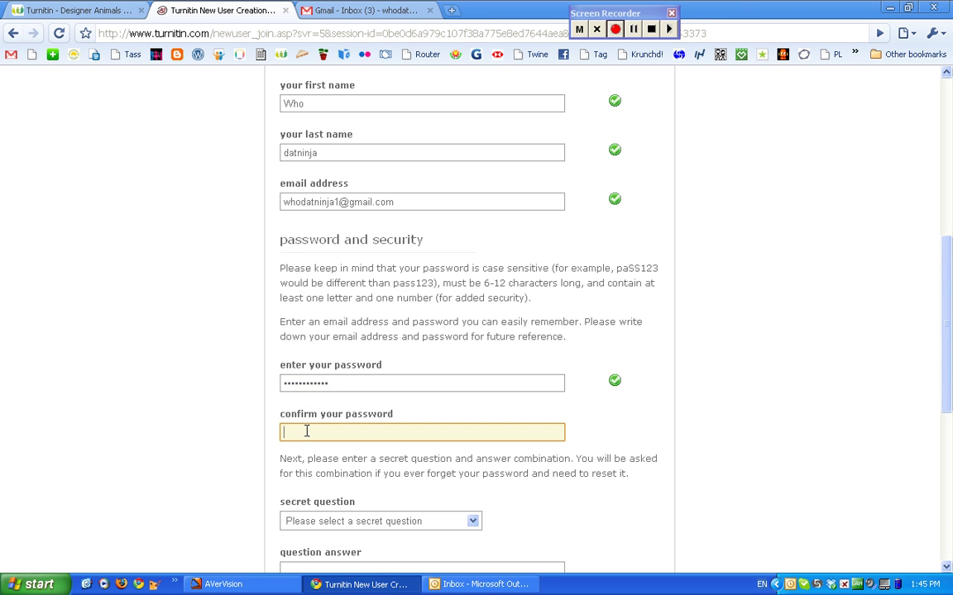
{"action": "scroll", "coordinate": [436, 333], "scroll_direction": "down", "scroll_amount": 3}
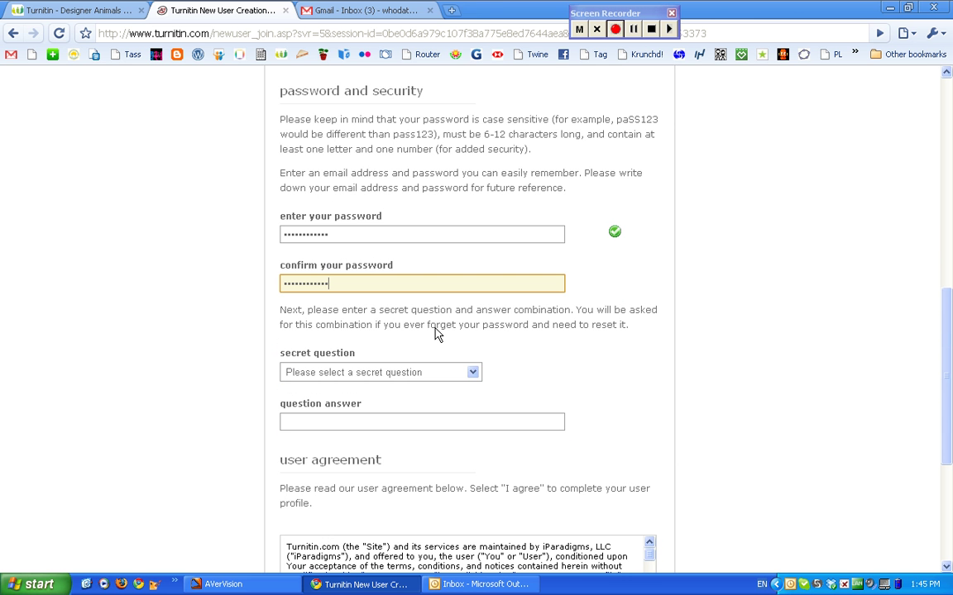
{"action": "left_click", "coordinate": [473, 374]}
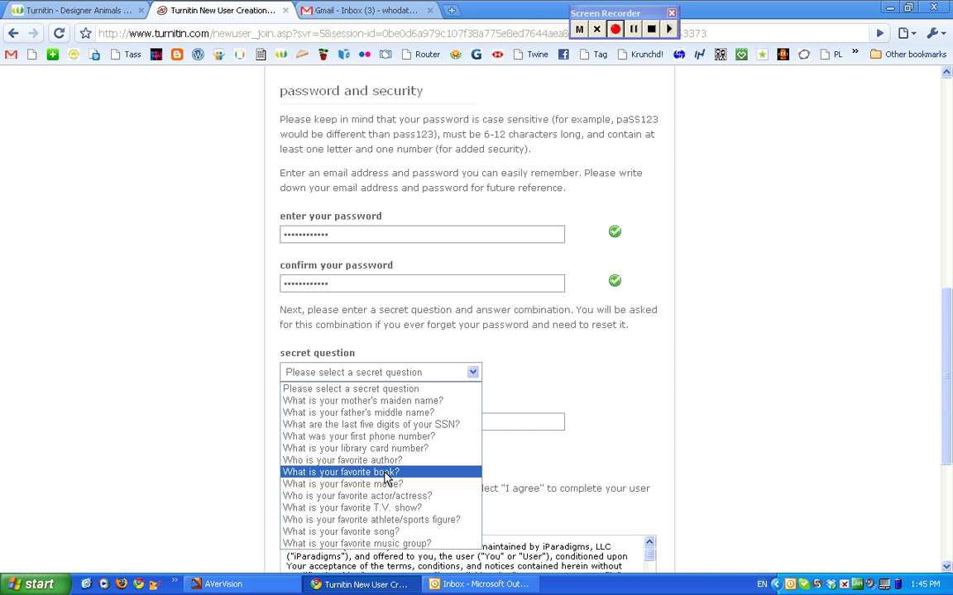
{"action": "left_click", "coordinate": [385, 475]}
{"action": "left_click", "coordinate": [353, 421]}
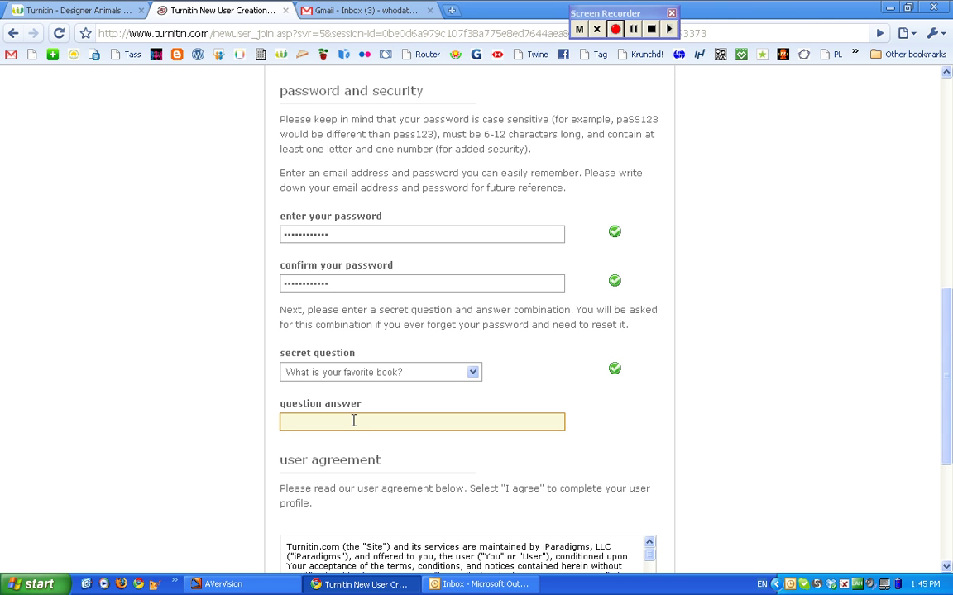
Step: Read through the user agreement and agree to create the student profile
{"action": "scroll", "coordinate": [882, 428], "scroll_direction": "down", "scroll_amount": 3}
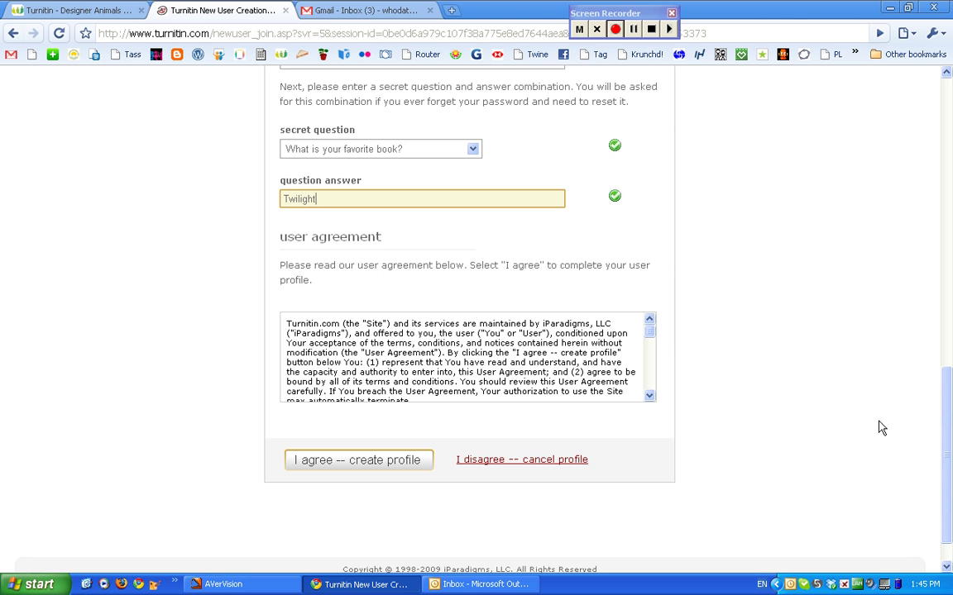
{"action": "left_click_drag", "start_coordinate": [651, 337], "coordinate": [651, 389]}
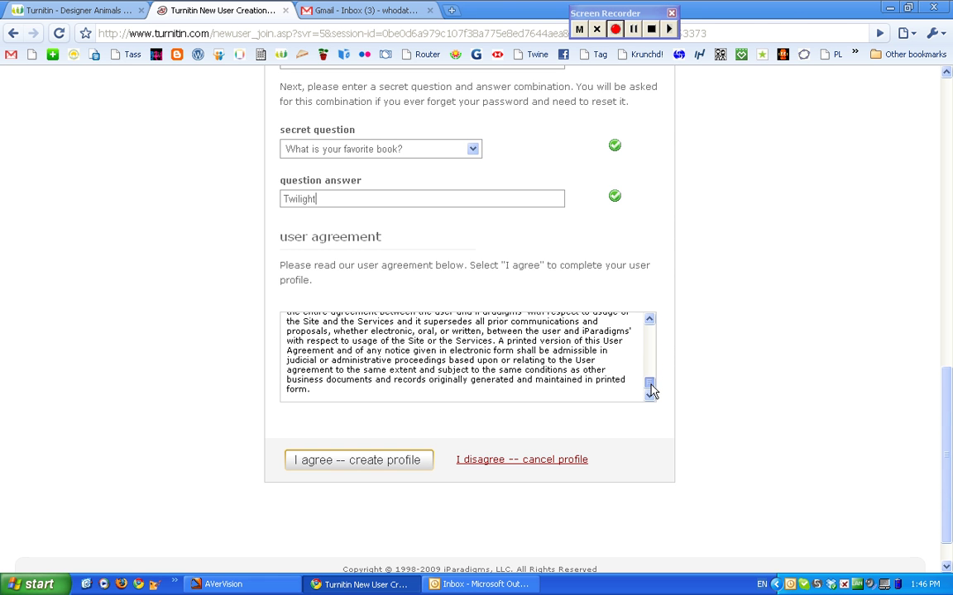
{"action": "left_click", "coordinate": [393, 466]}
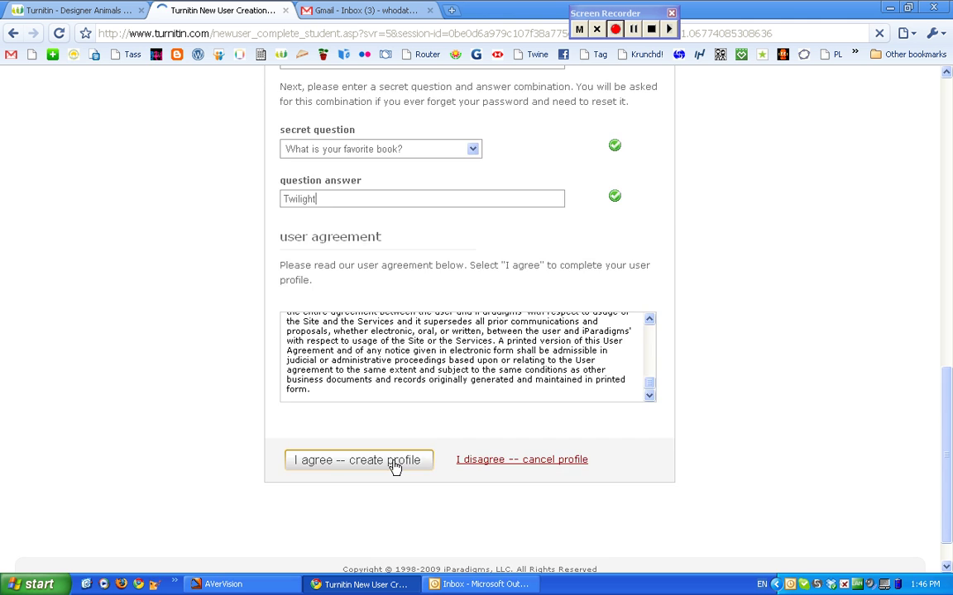